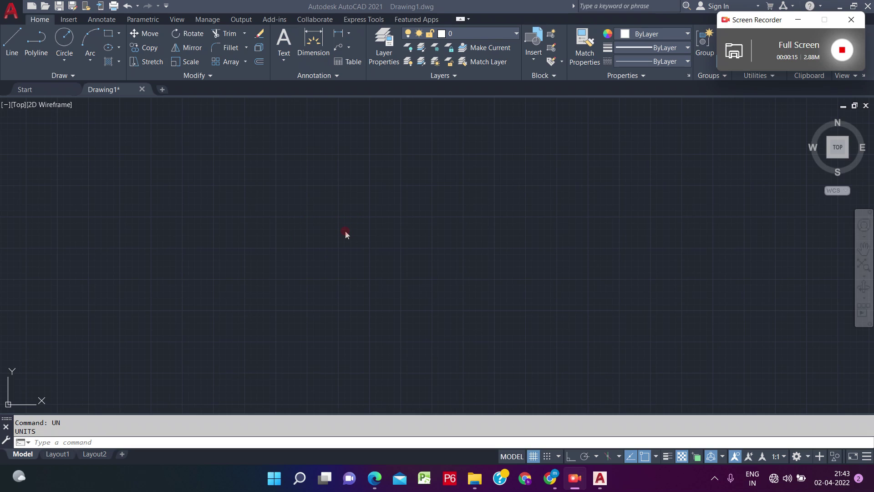
# Start resetting the model space limits with the lower left corner at 0,0
pyautogui.click(344, 234)
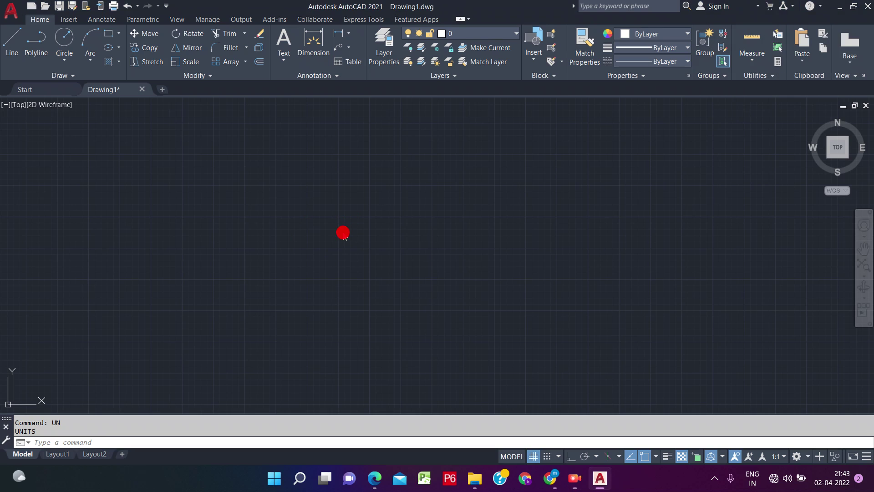
pyautogui.write('LIm')
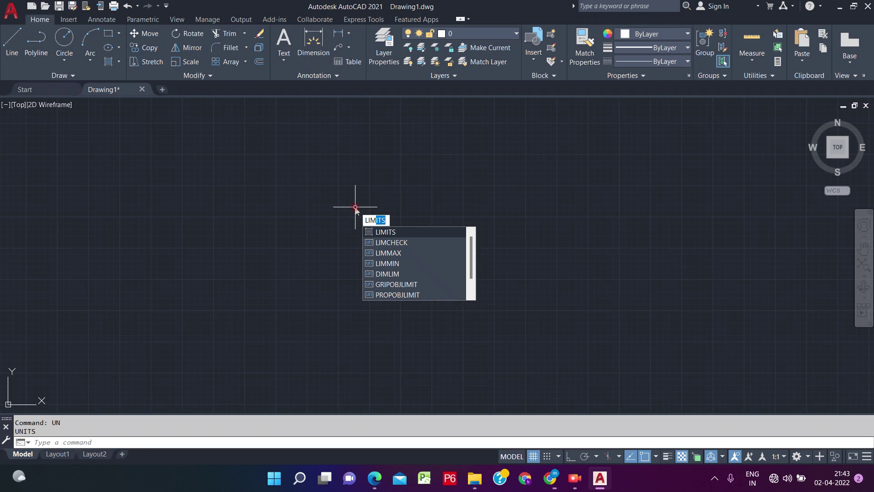
pyautogui.press('Return')
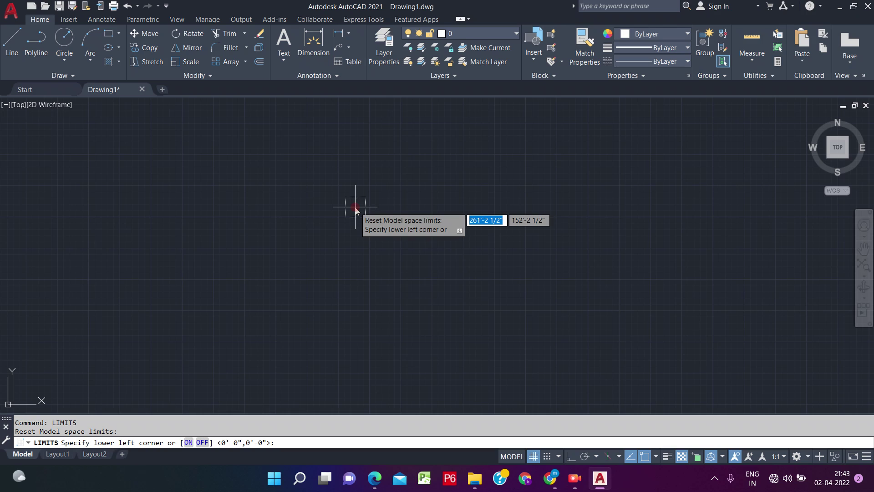
pyautogui.write('0')
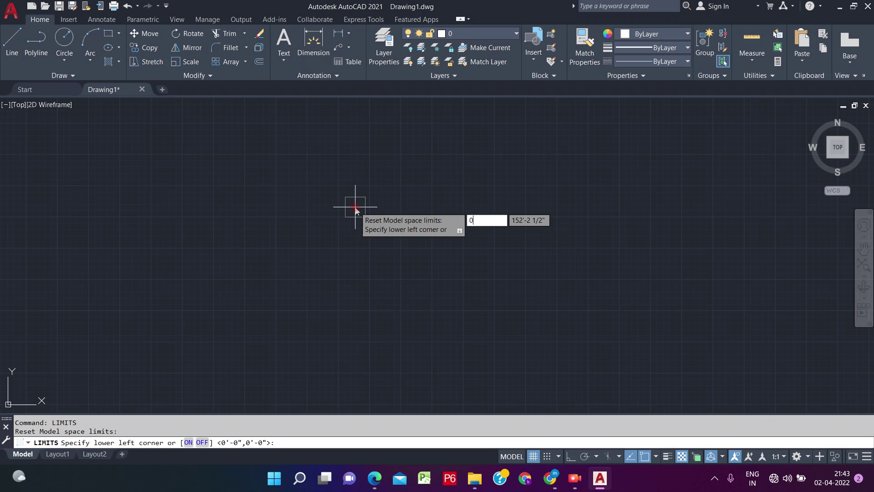
pyautogui.press('Tab')
pyautogui.write('0')
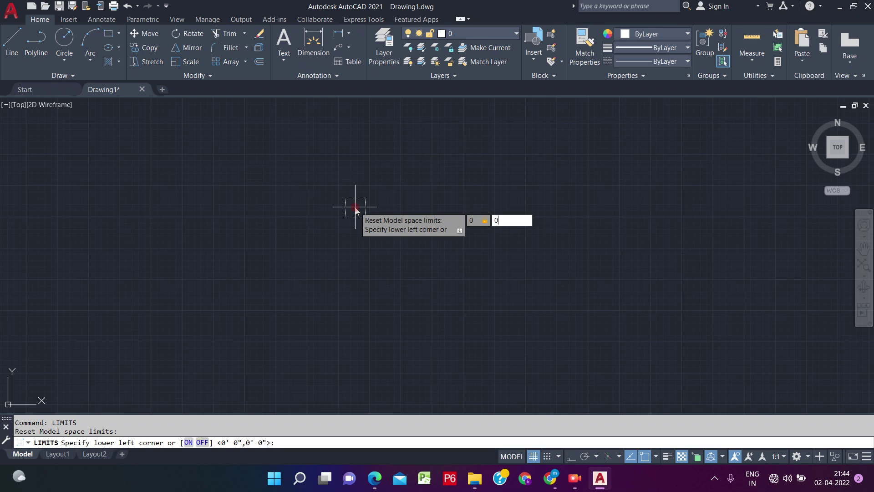
pyautogui.press('Return')
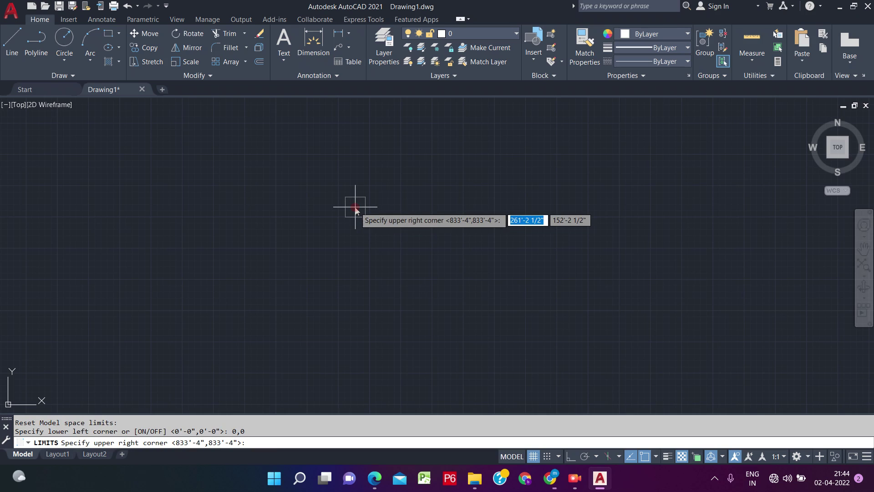
# Set the upper right corner of the model space limits to 10000,10000
pyautogui.write('1000')
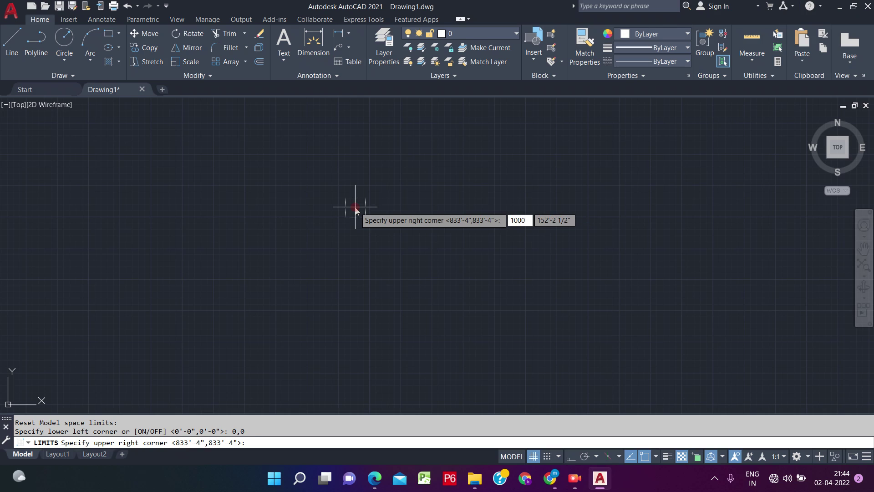
pyautogui.write('0')
pyautogui.press('Tab')
pyautogui.write('100')
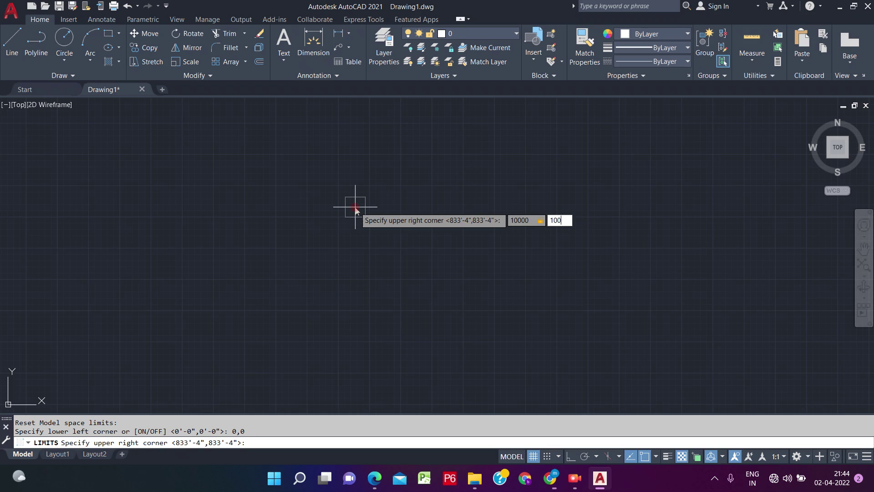
pyautogui.write('00')
pyautogui.press('Return')
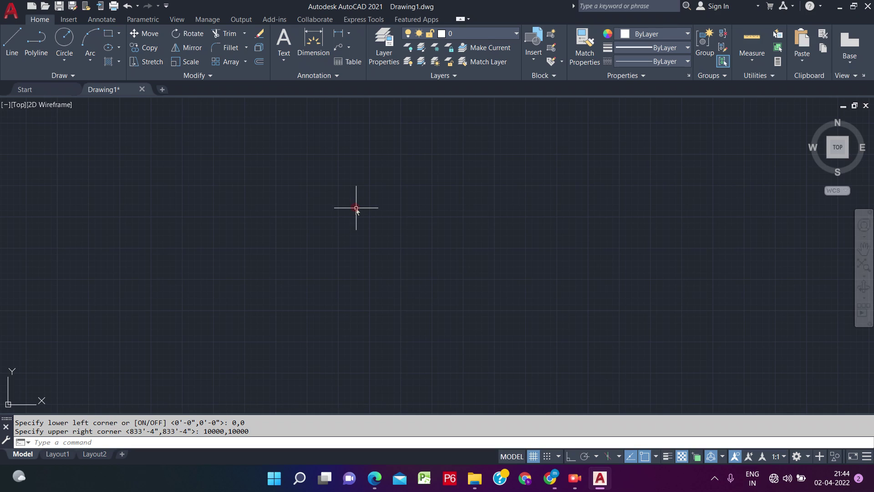
# Use the GRID command's Limits option to turn off the grid display beyond the drawing limits
pyautogui.write('GRID')
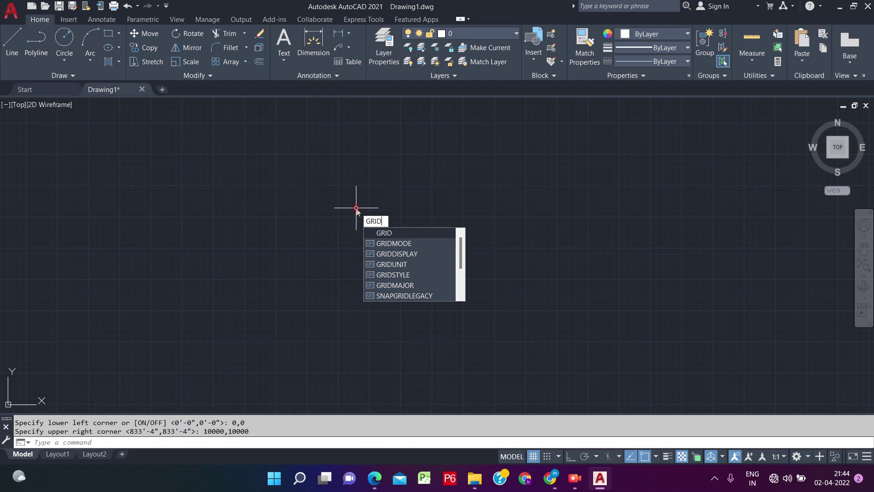
pyautogui.press('Return')
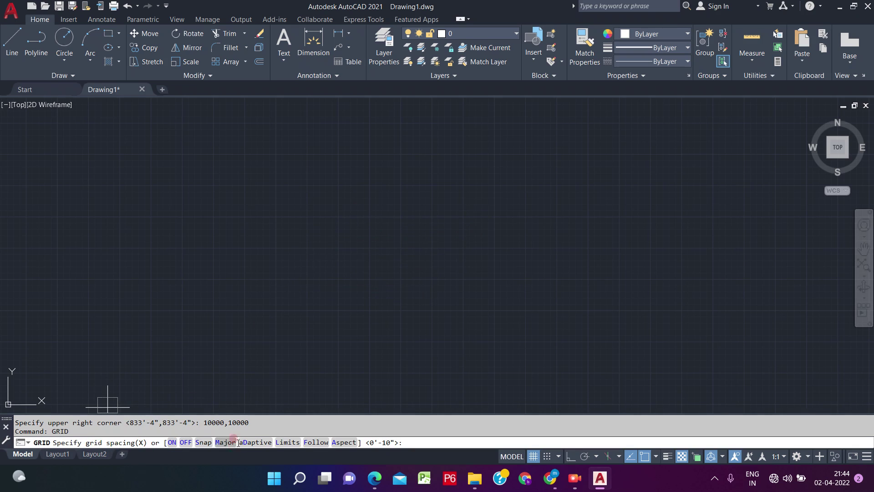
pyautogui.click(278, 442)
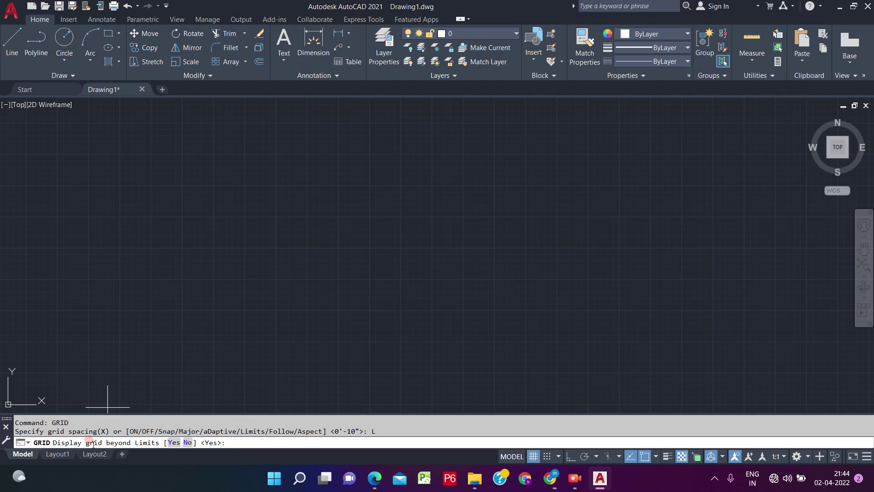
pyautogui.click(187, 442)
pyautogui.scroll(-10, 300, 247)
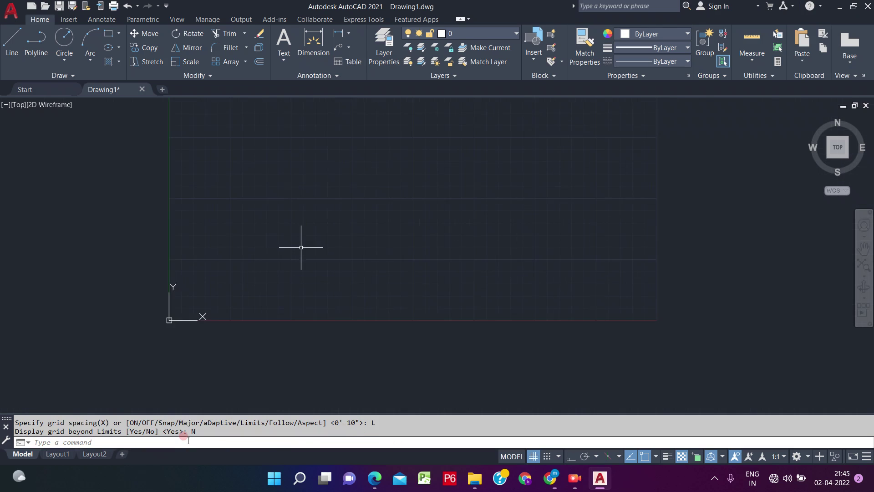
pyautogui.scroll(2, 310, 232)
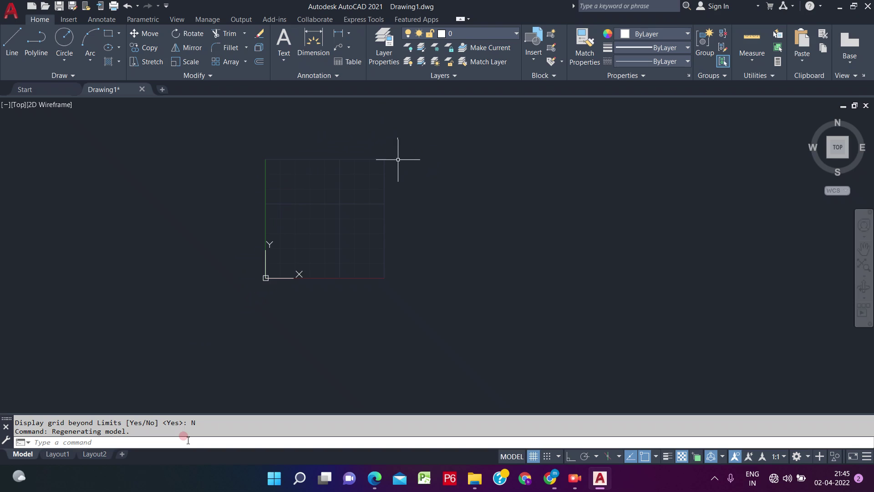
pyautogui.scroll(-2, 401, 168)
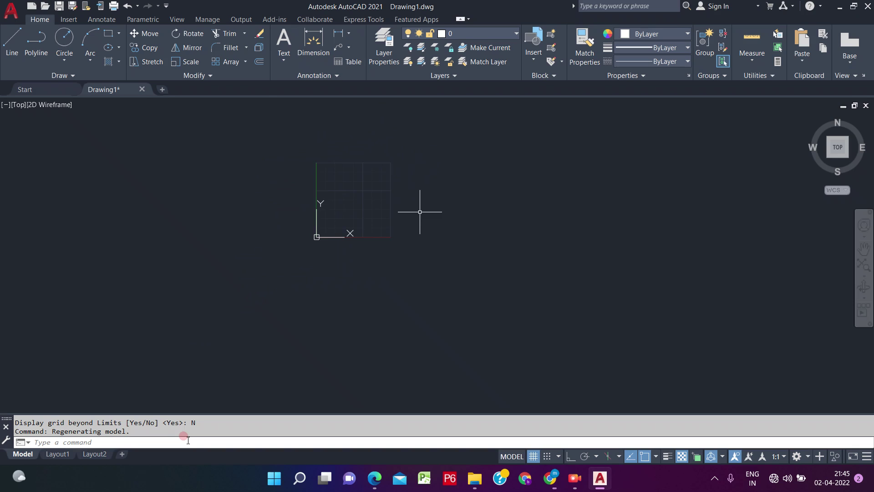
pyautogui.scroll(2, 420, 211)
pyautogui.scroll(2, 445, 271)
pyautogui.scroll(-2, 451, 287)
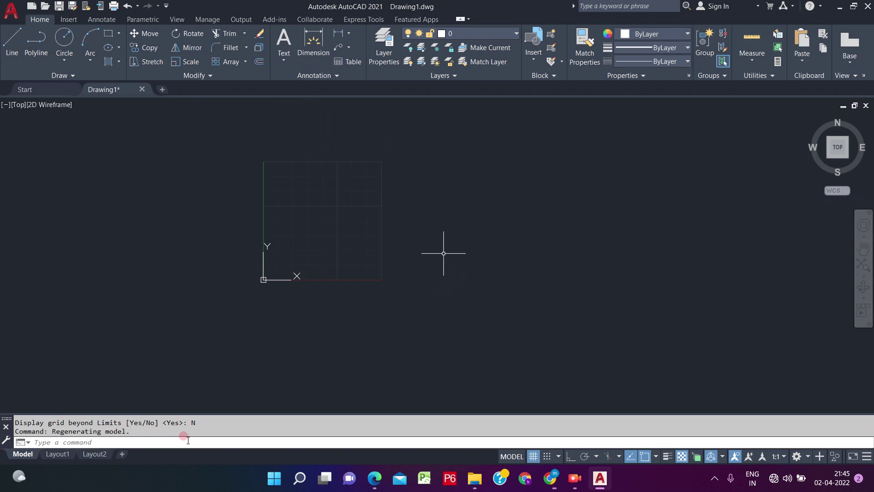
# Open the drawing units settings with the UNITS command and try the Decimal length type
pyautogui.write('UN')
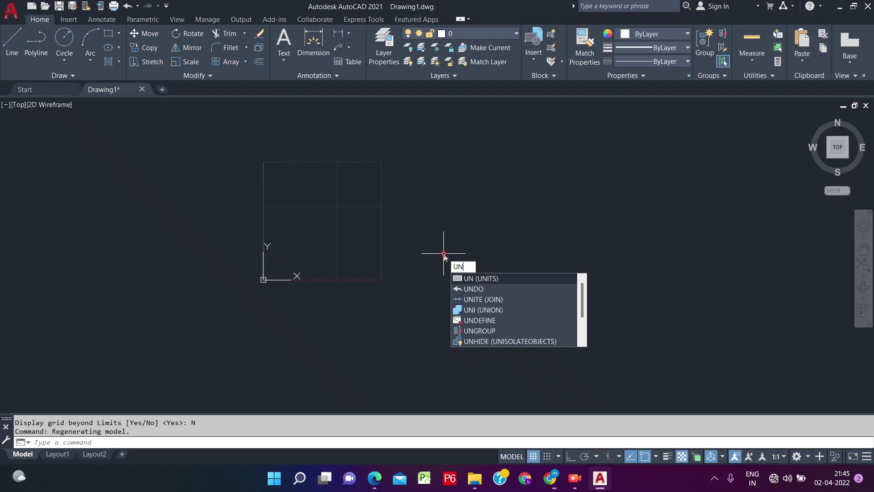
pyautogui.press('Return')
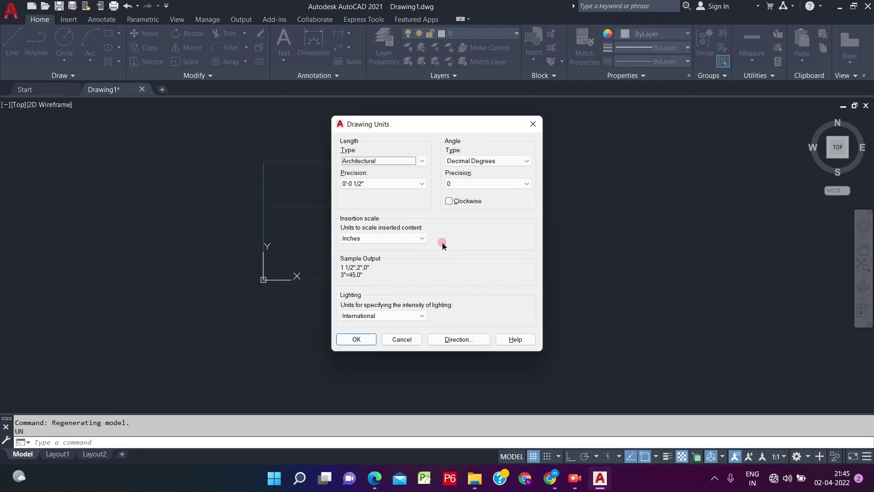
pyautogui.click(420, 161)
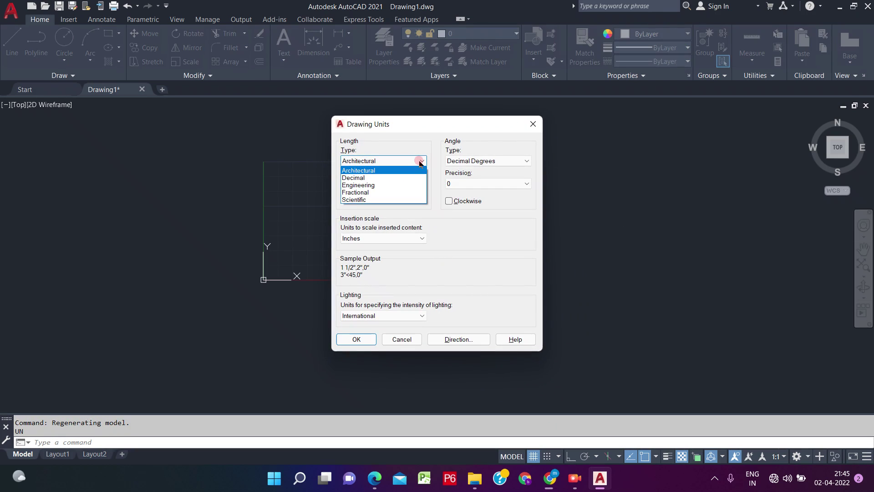
pyautogui.click(397, 177)
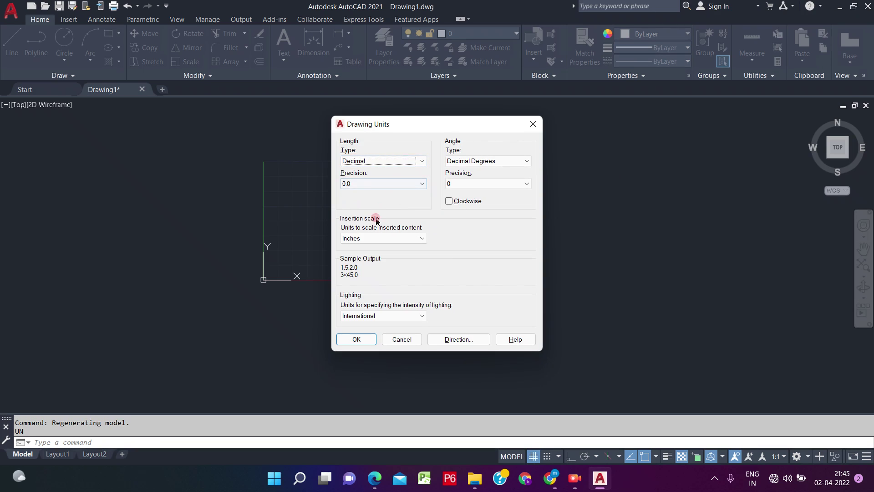
pyautogui.click(411, 239)
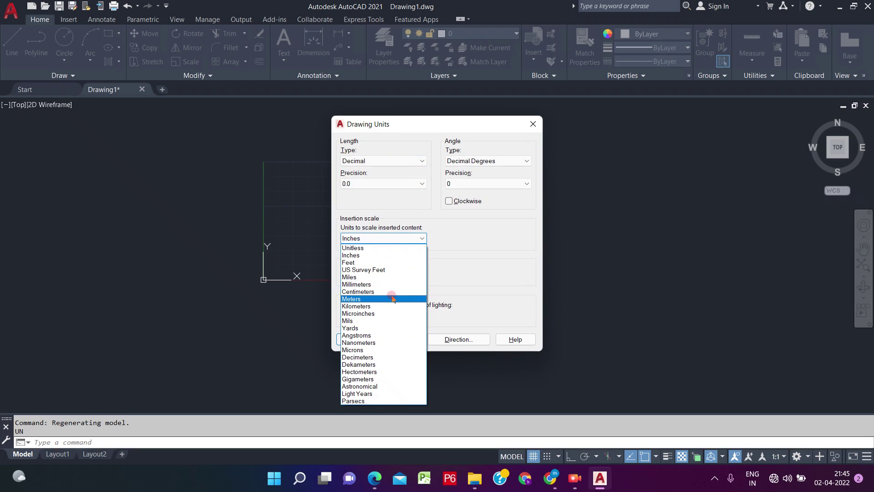
pyautogui.click(422, 163)
# Set the length type to Architectural with 0'-0 1/2" precision and the insertion scale units to Inches
pyautogui.click(421, 163)
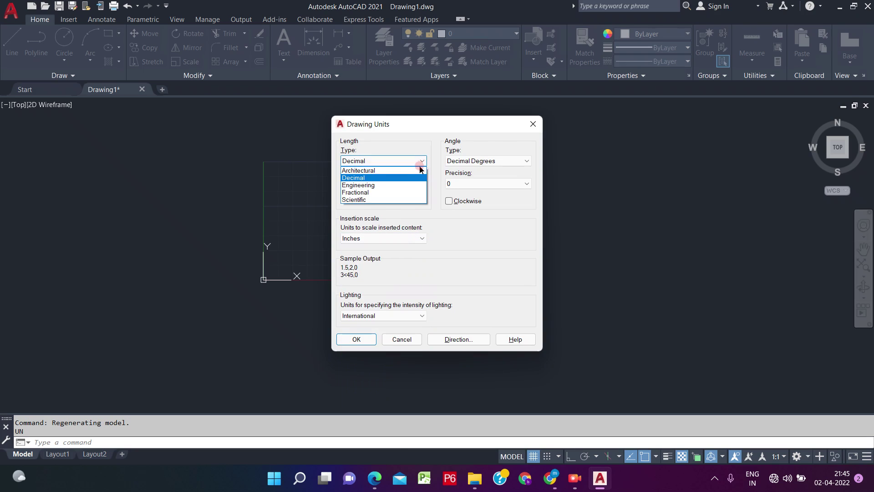
pyautogui.click(410, 171)
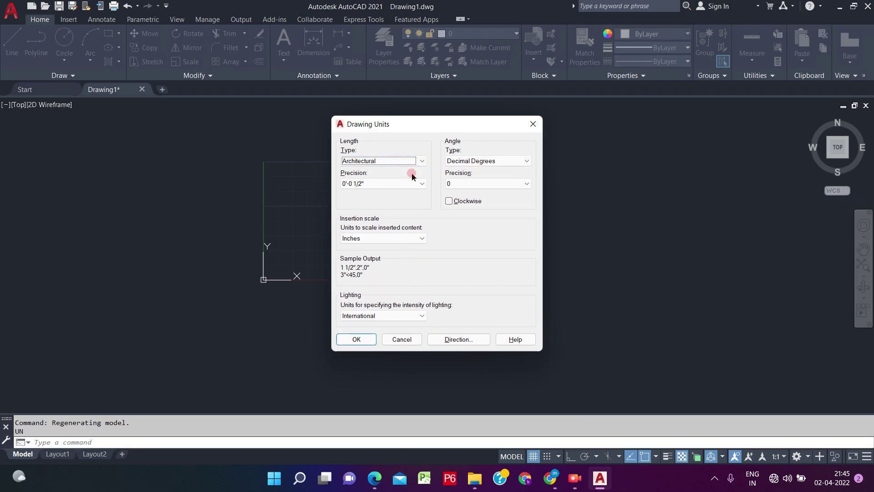
pyautogui.click(413, 181)
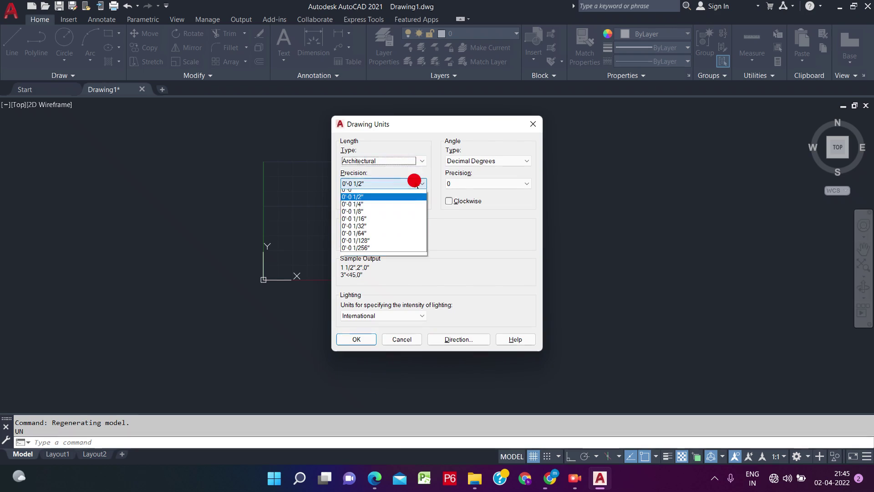
pyautogui.click(394, 201)
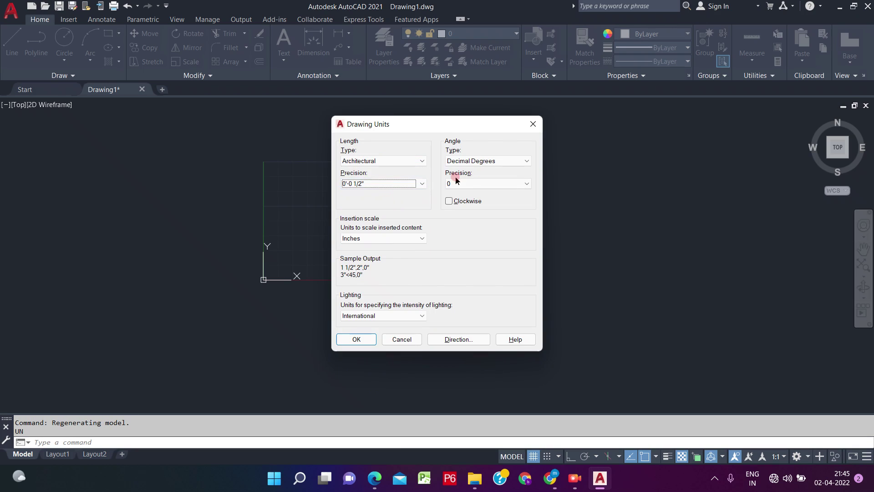
pyautogui.click(413, 238)
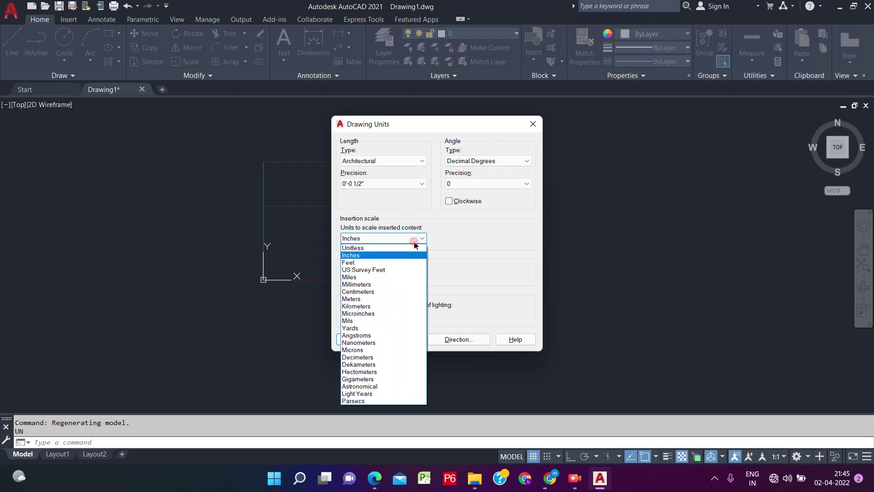
pyautogui.click(387, 256)
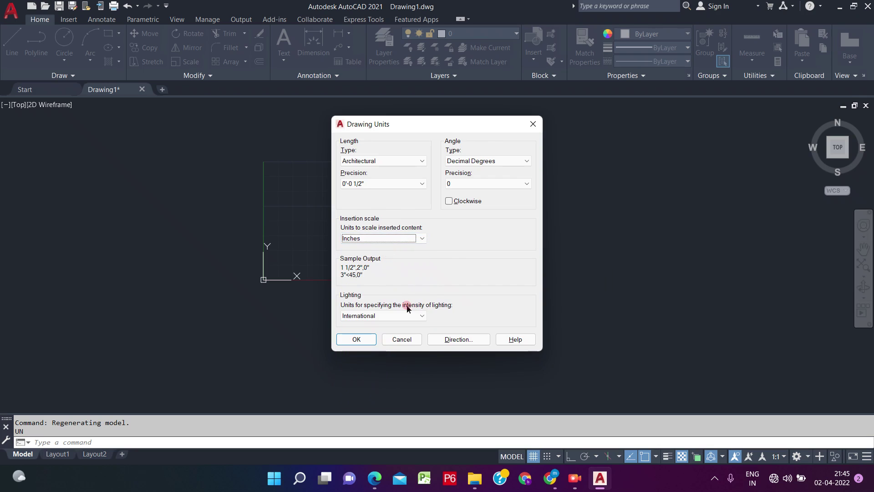
# Set the angle type to Decimal Degrees with precision 0, and switch clockwise measurement on and back off
pyautogui.click(487, 161)
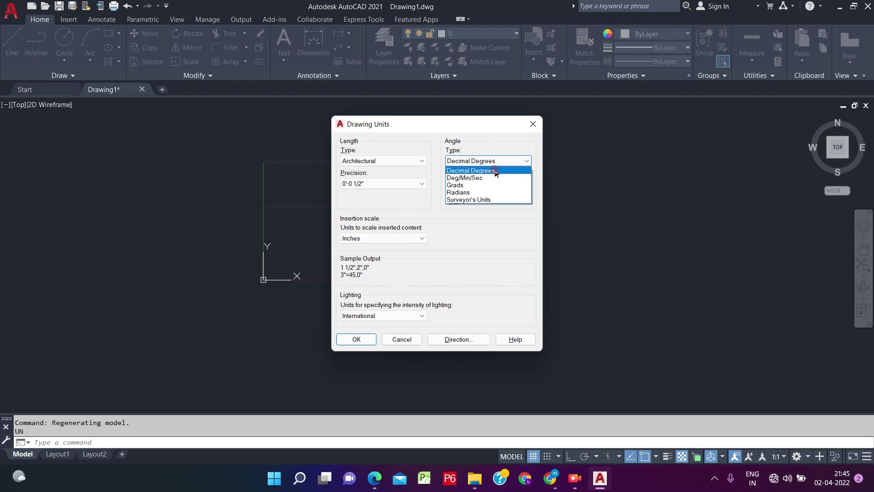
pyautogui.click(496, 171)
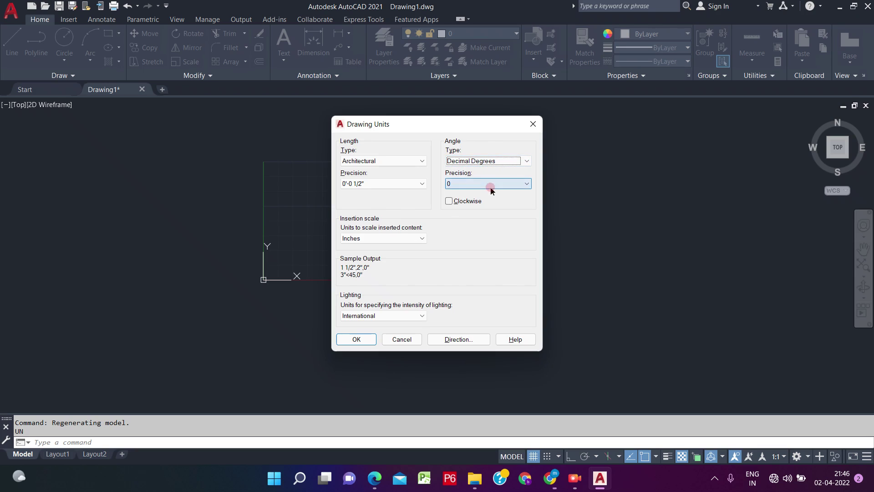
pyautogui.click(488, 184)
pyautogui.click(483, 193)
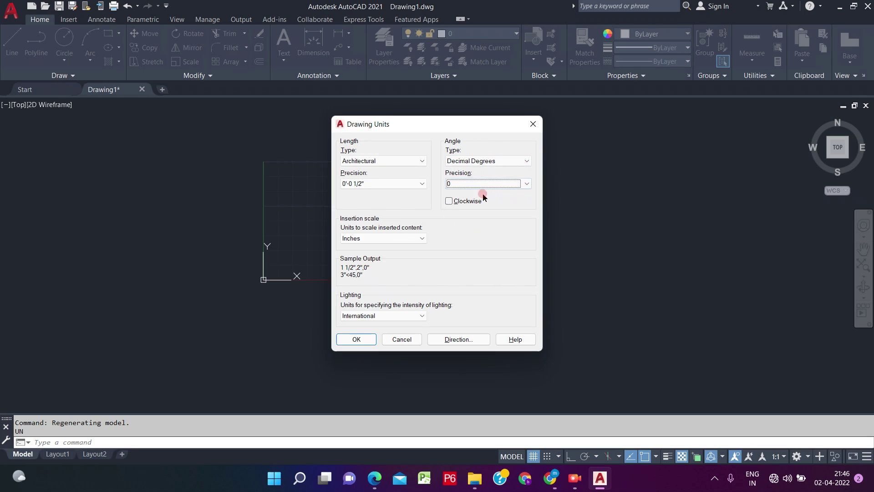
pyautogui.click(450, 202)
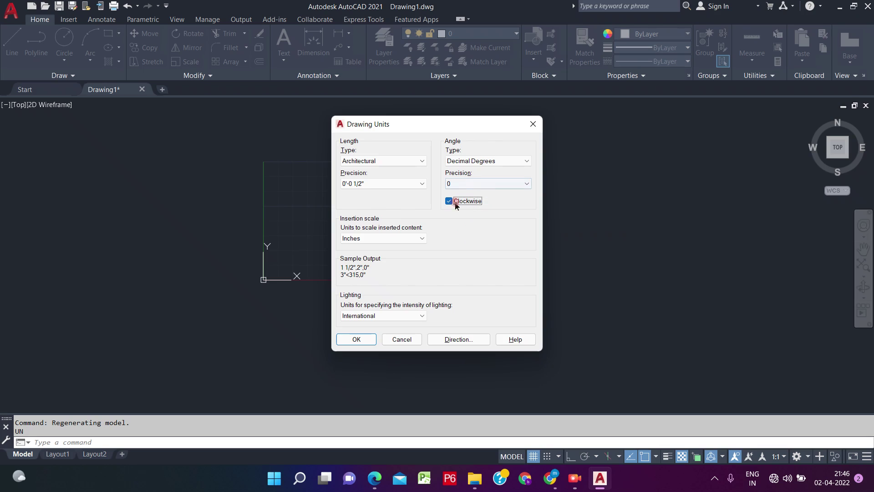
pyautogui.click(449, 201)
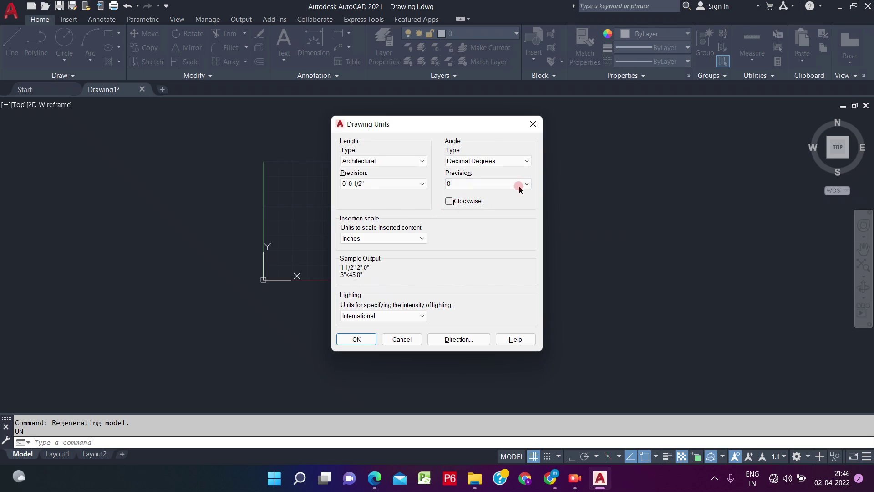
# Set the units for lighting intensity to International
pyautogui.click(356, 294)
pyautogui.click(394, 315)
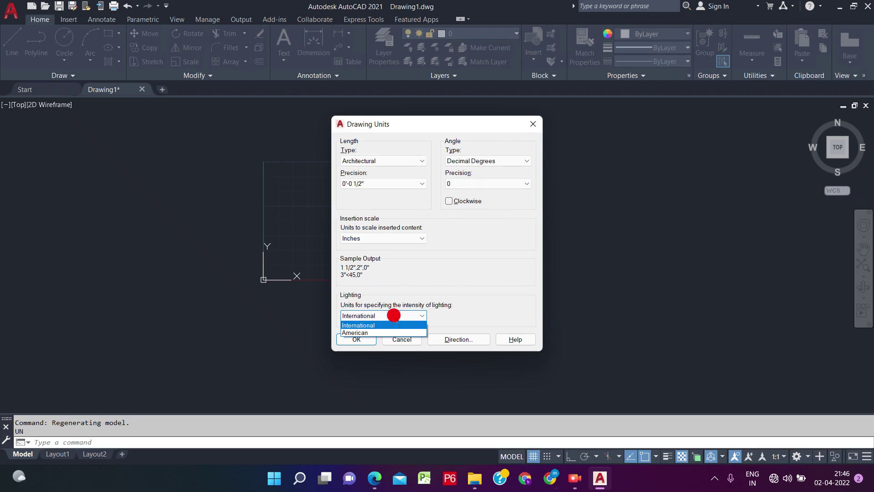
pyautogui.click(384, 325)
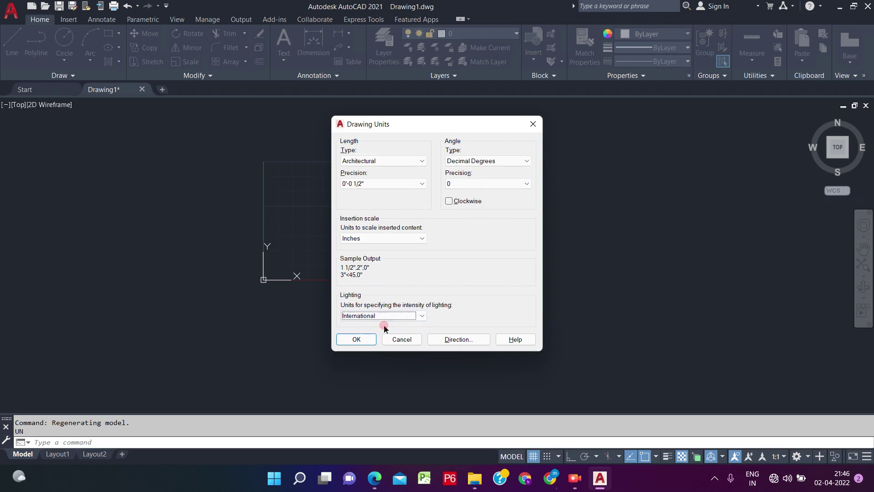
# Set the base angle direction to East in the drawing units settings
pyautogui.click(463, 341)
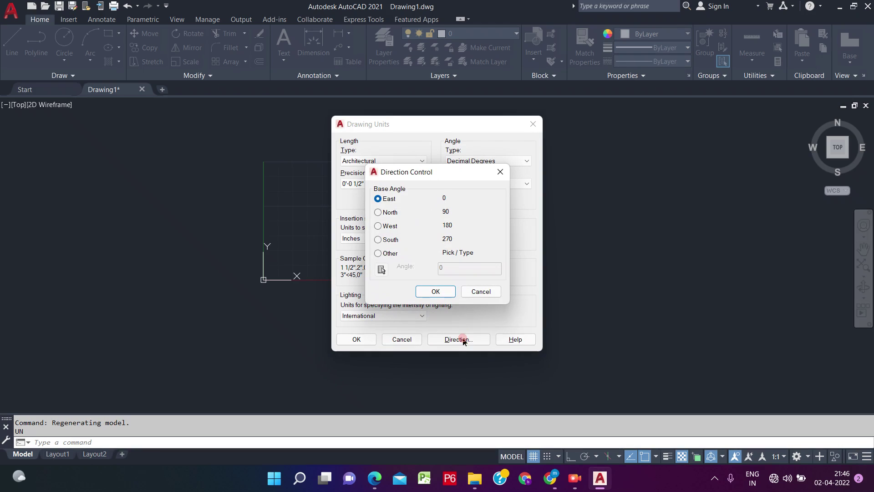
pyautogui.click(405, 200)
pyautogui.click(436, 290)
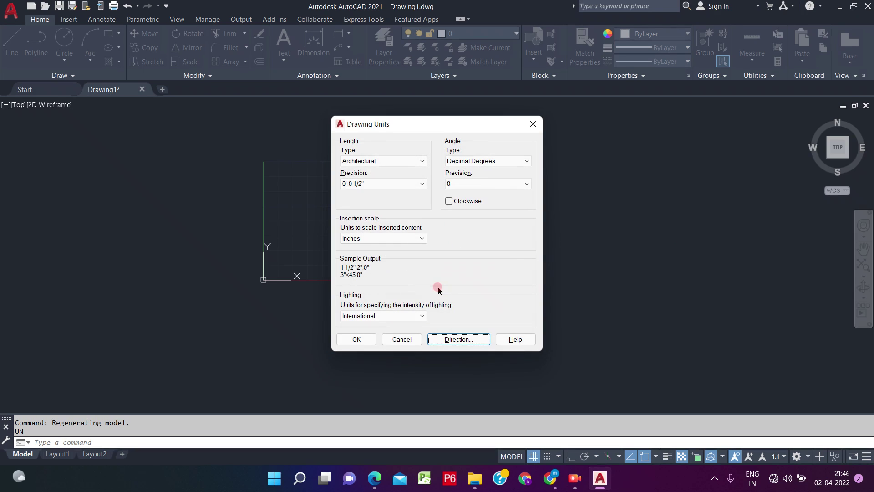
pyautogui.click(355, 340)
# Set the length type to Decimal with 0.000 precision and the insertion scale units to Millimeters, and apply the drawing units
pyautogui.click(422, 160)
pyautogui.click(394, 178)
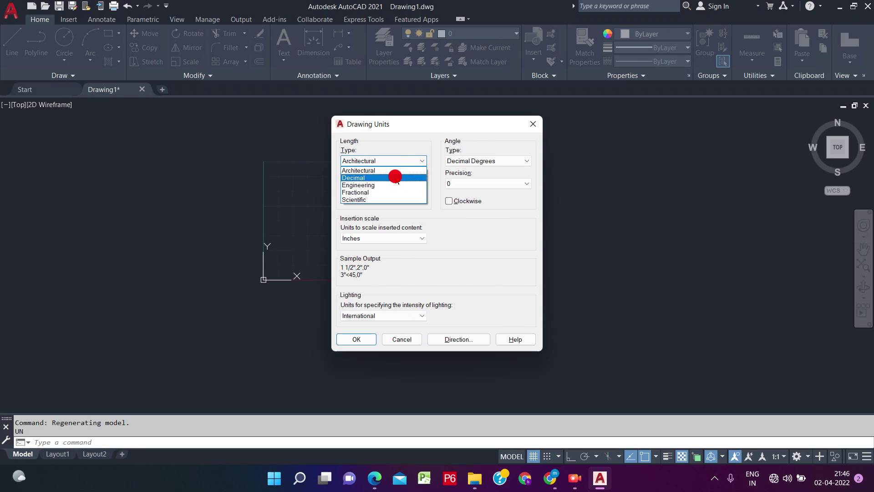
pyautogui.click(409, 182)
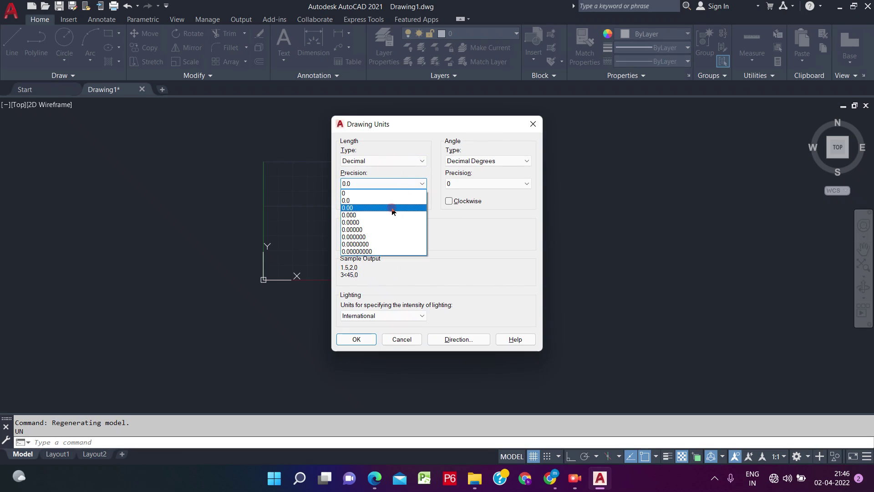
pyautogui.click(386, 217)
pyautogui.click(400, 238)
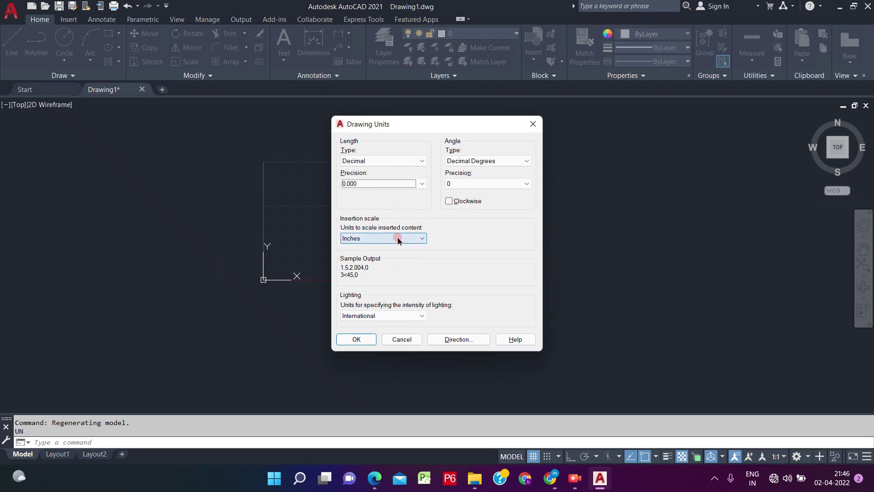
pyautogui.click(399, 285)
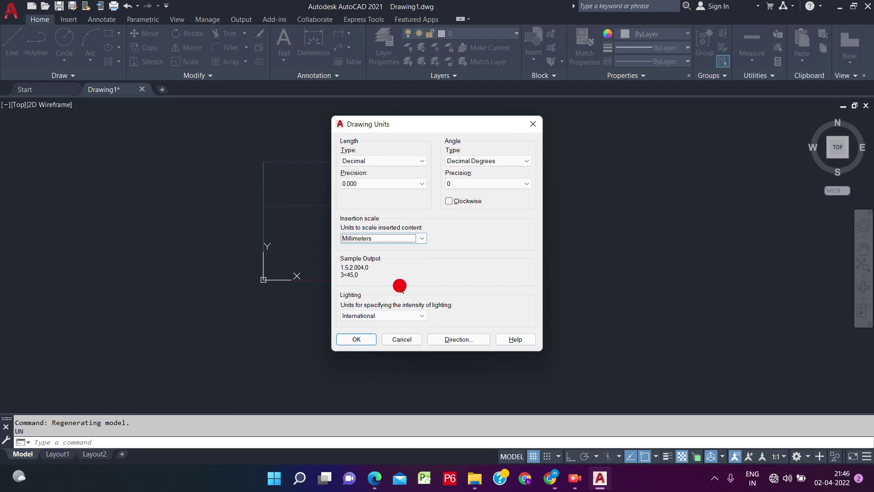
pyautogui.click(363, 339)
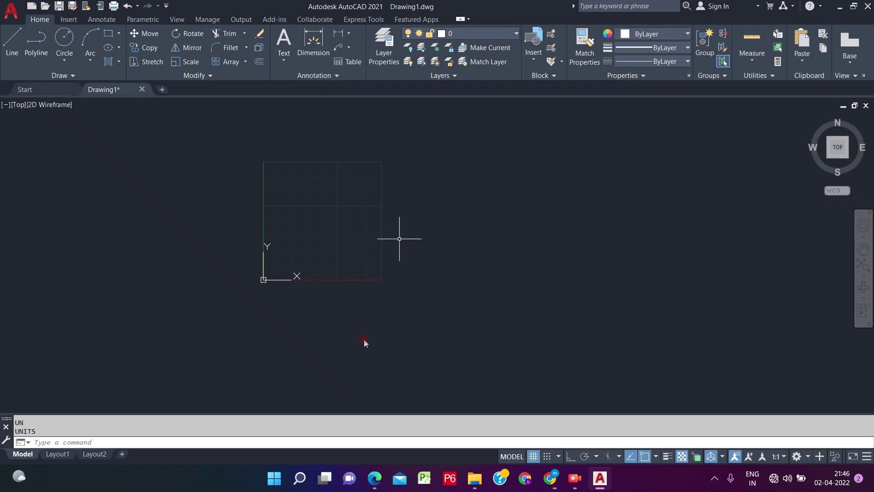
# Draw two connected line segments forming a sideways V, with both open ends inside the grid and the vertex beyond its right edge
pyautogui.scroll(2, 390, 231)
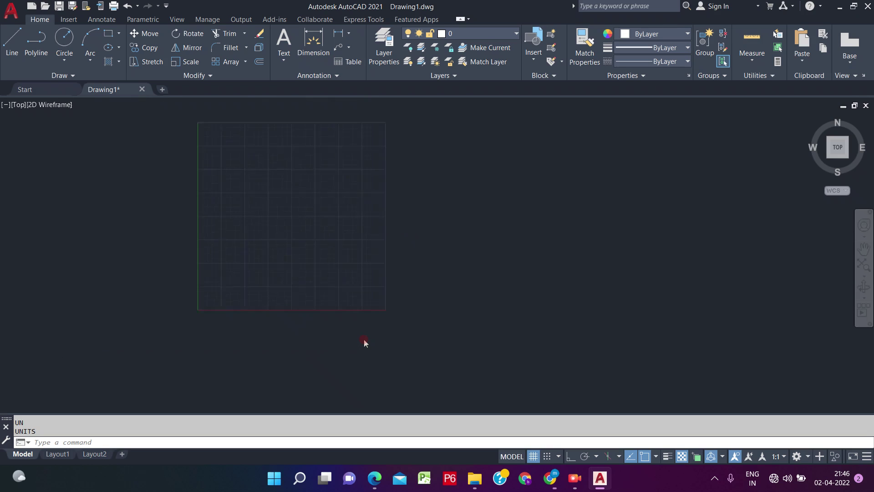
pyautogui.scroll(-4, 387, 213)
pyautogui.scroll(5, 387, 213)
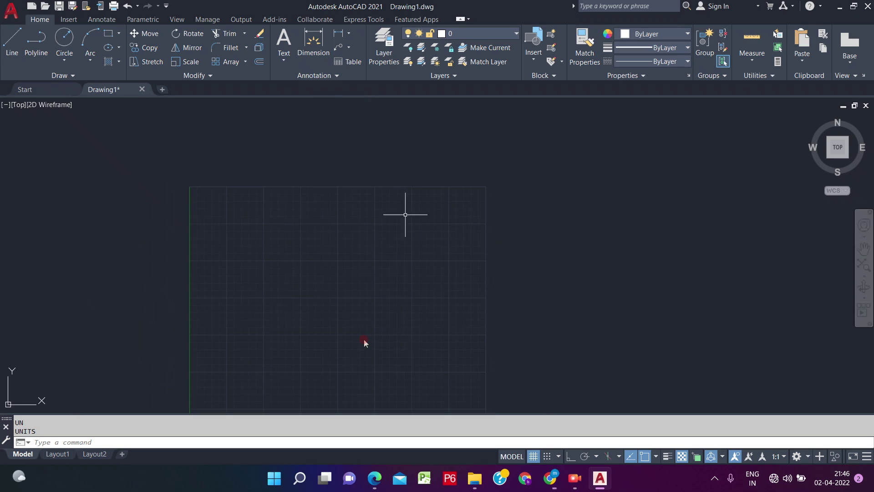
pyautogui.click(11, 43)
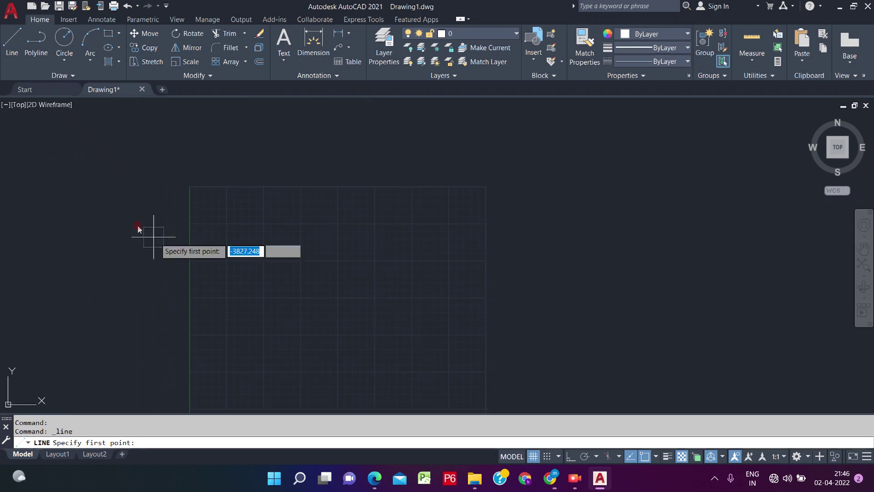
pyautogui.scroll(-3, 268, 202)
pyautogui.click(268, 213)
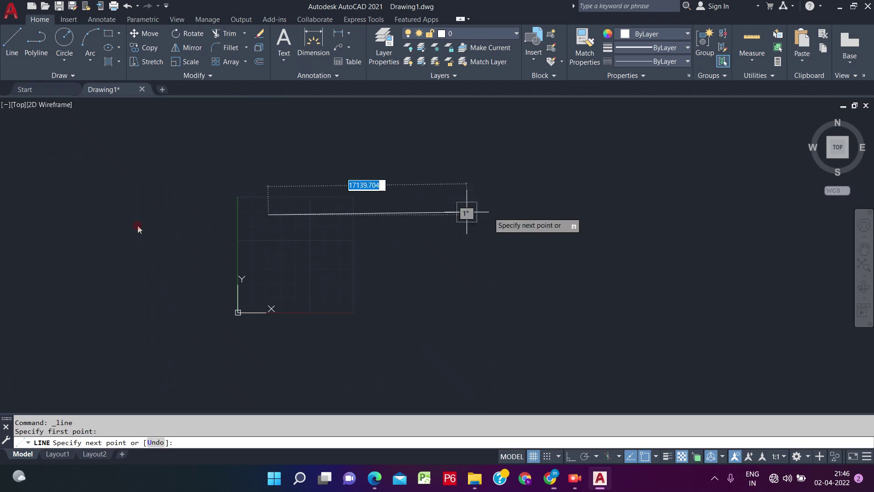
pyautogui.click(473, 232)
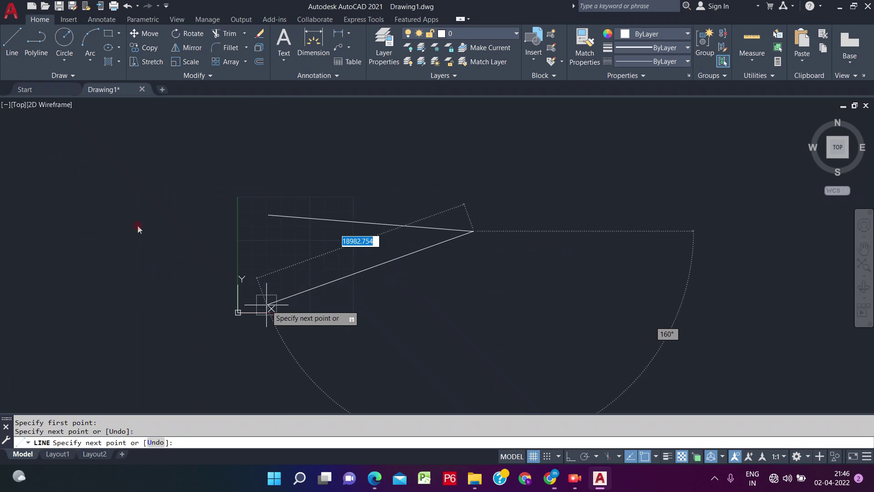
pyautogui.click(268, 299)
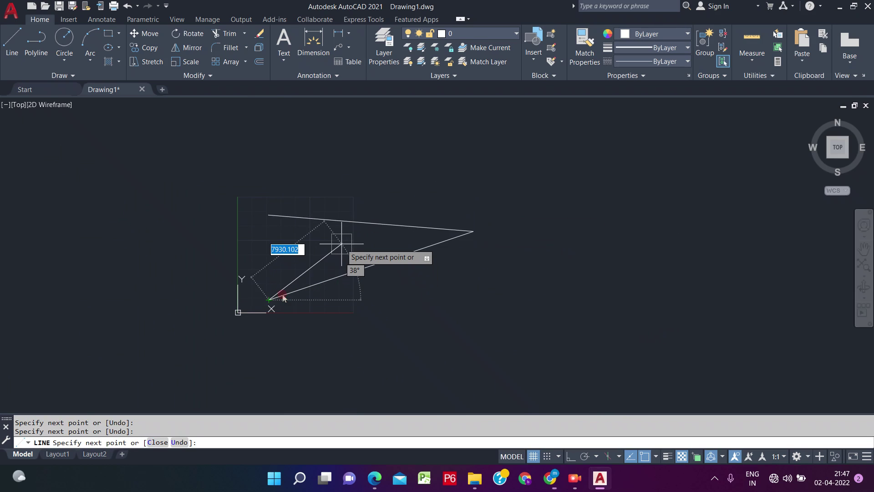
pyautogui.press('Escape')
# Erase the two connected line segments
pyautogui.click(485, 308)
pyautogui.click(392, 202)
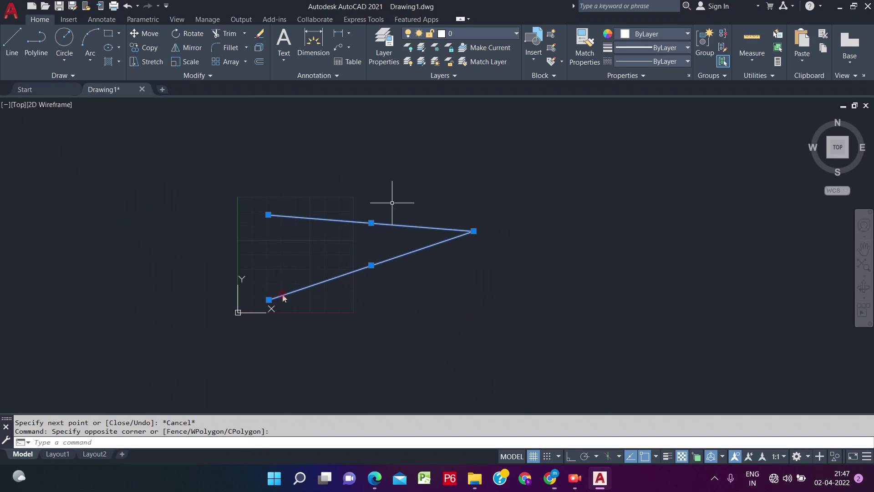
pyautogui.press('Delete')
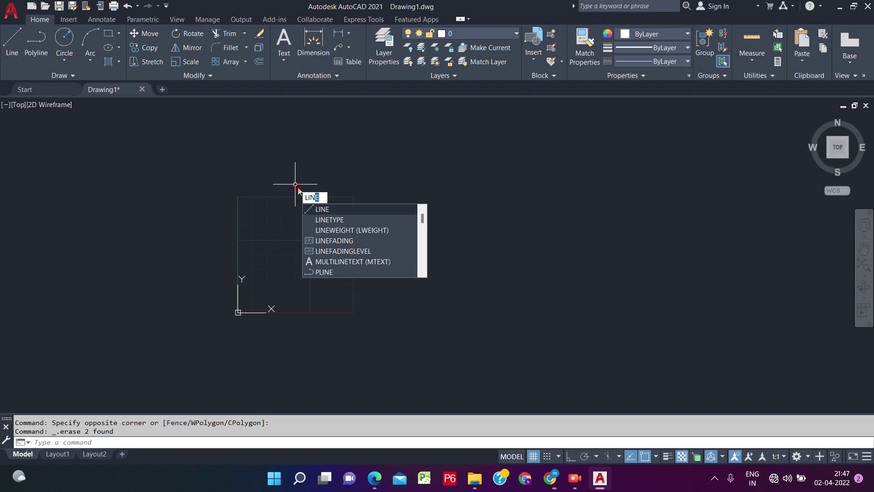
# Draw a single, nearly horizontal line with the LINE command from inside the grid to just beyond its right edge
pyautogui.press('Return')
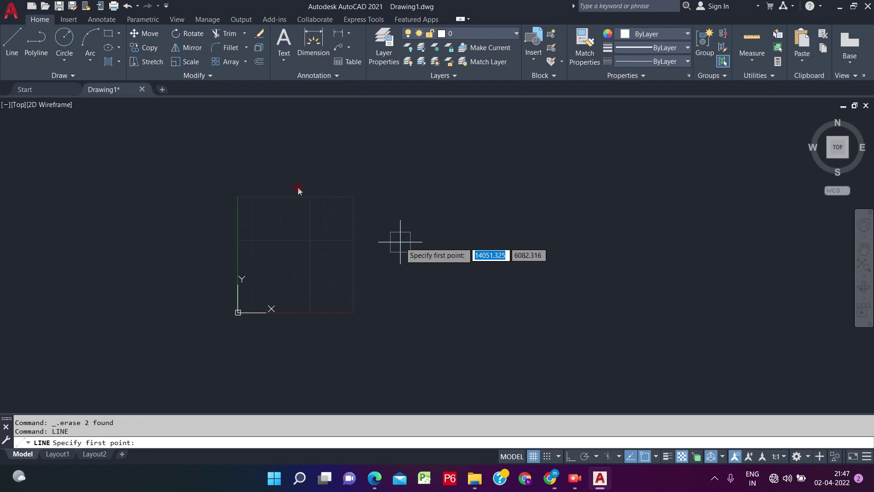
pyautogui.press('Escape')
pyautogui.write('l')
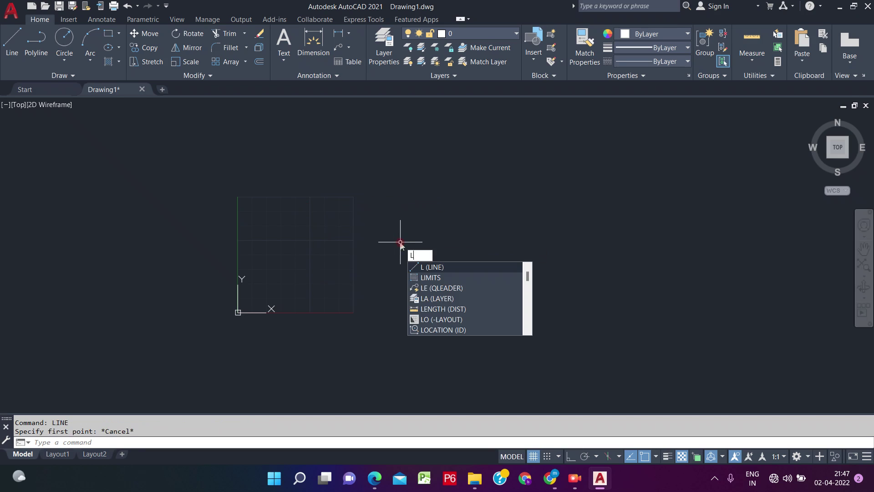
pyautogui.press('Return')
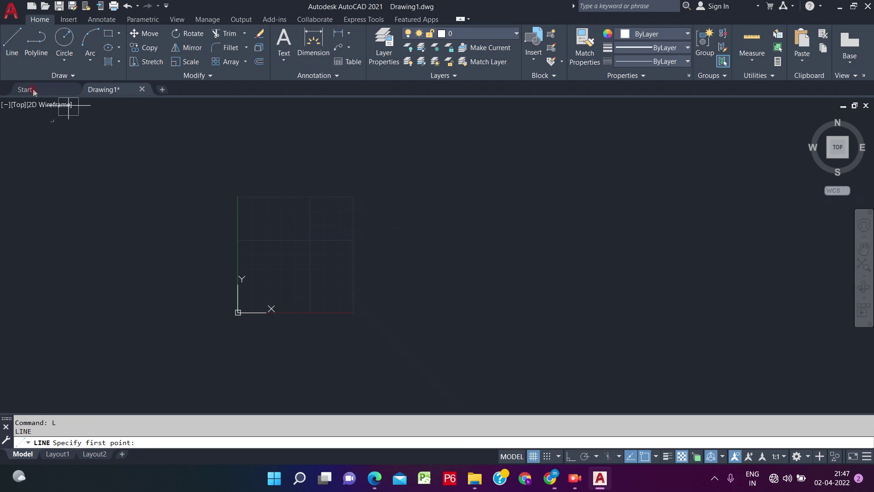
pyautogui.click(258, 247)
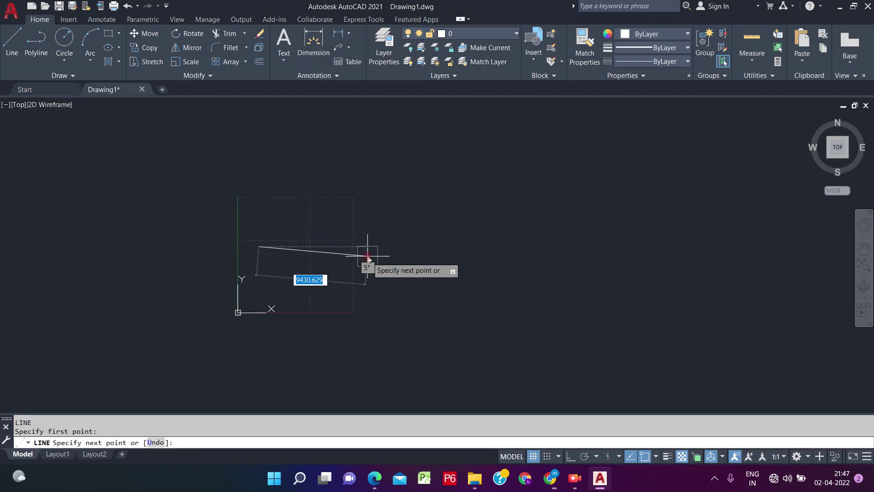
pyautogui.click(370, 241)
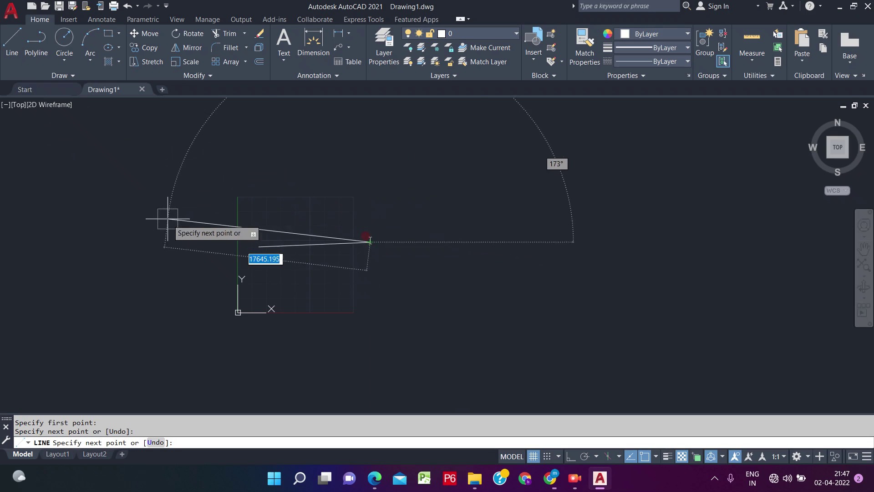
pyautogui.press('Escape')
# Erase the single line crossing the grid's right edge
pyautogui.click(406, 272)
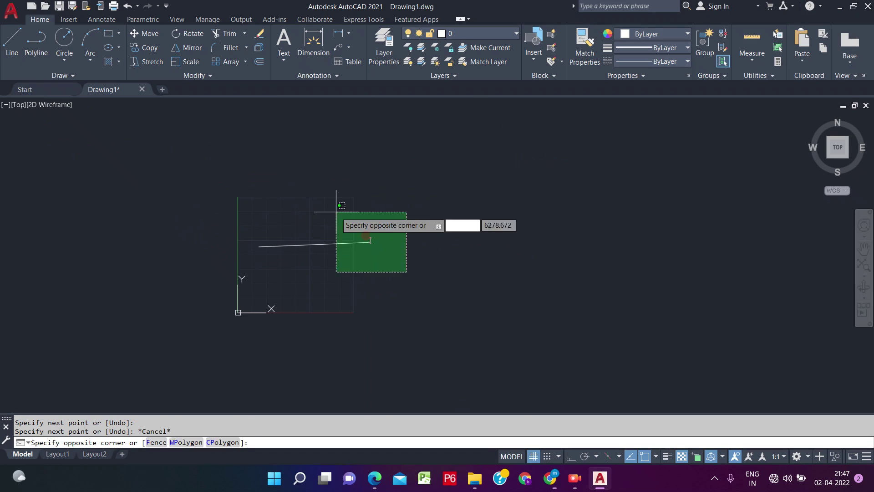
pyautogui.click(336, 211)
pyautogui.press('Delete')
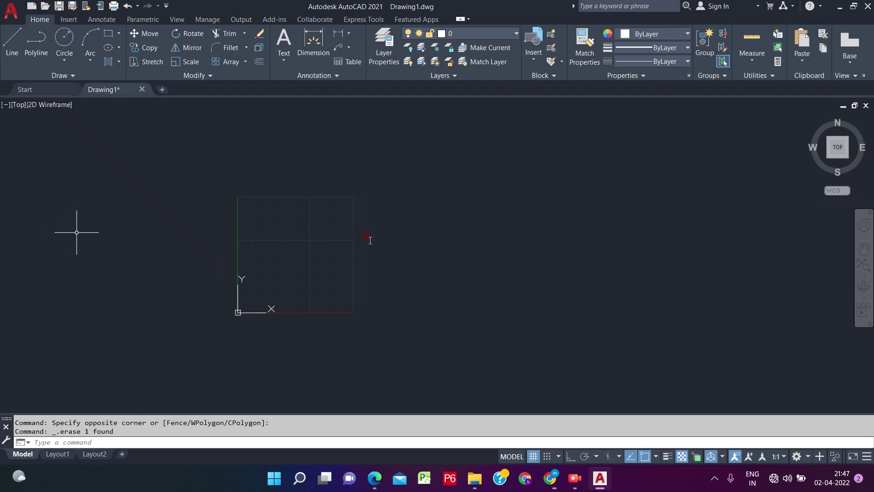
# Draw a circle with the CIRCLE command, centred just outside the grid's right edge and overlapping the grid
pyautogui.write('c')
pyautogui.press('Return')
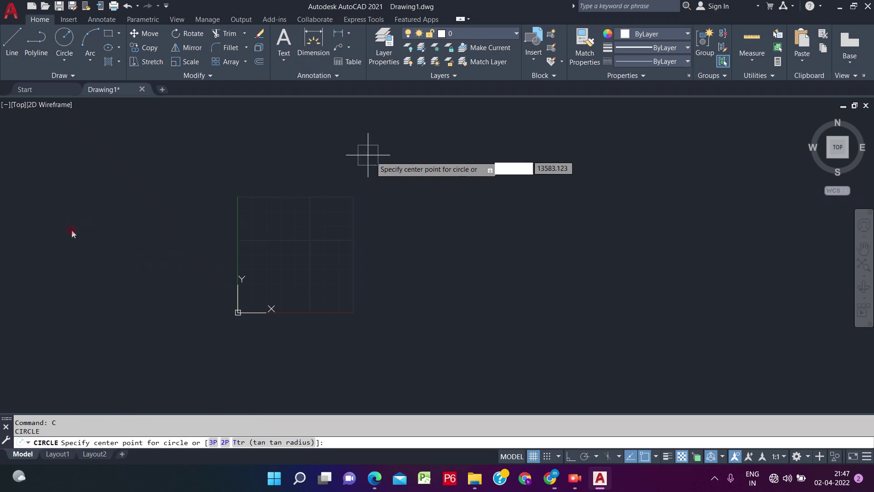
pyautogui.click(369, 224)
pyautogui.click(396, 179)
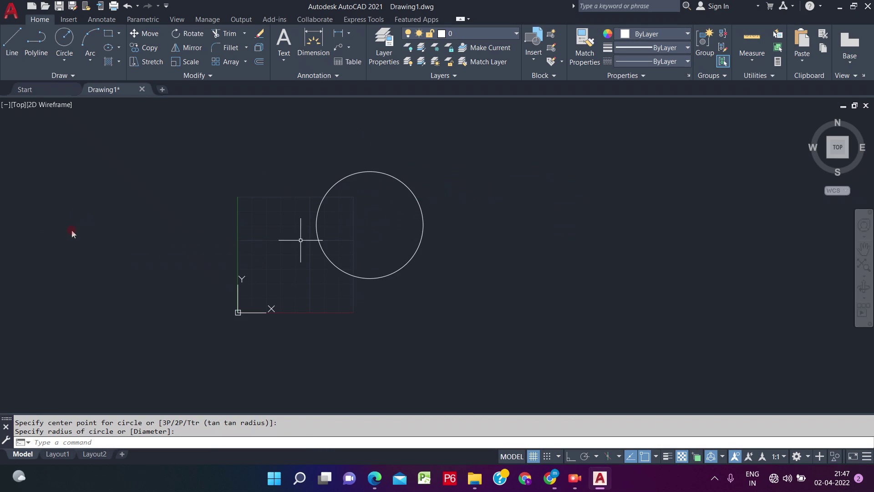
# Erase the circle overlapping the grid
pyautogui.click(452, 275)
pyautogui.click(420, 222)
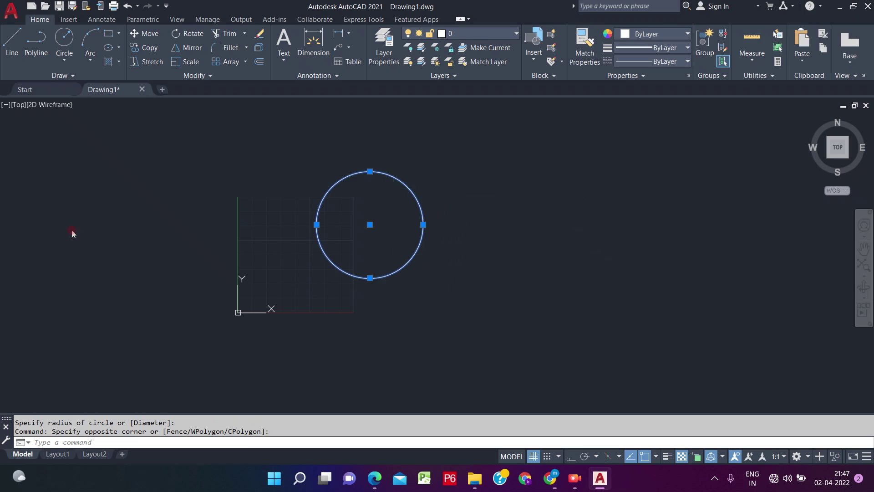
pyautogui.press('Delete')
# Draw a horizontal rectangle with the RECTANG command, spanning the grid's right edge
pyautogui.write('R')
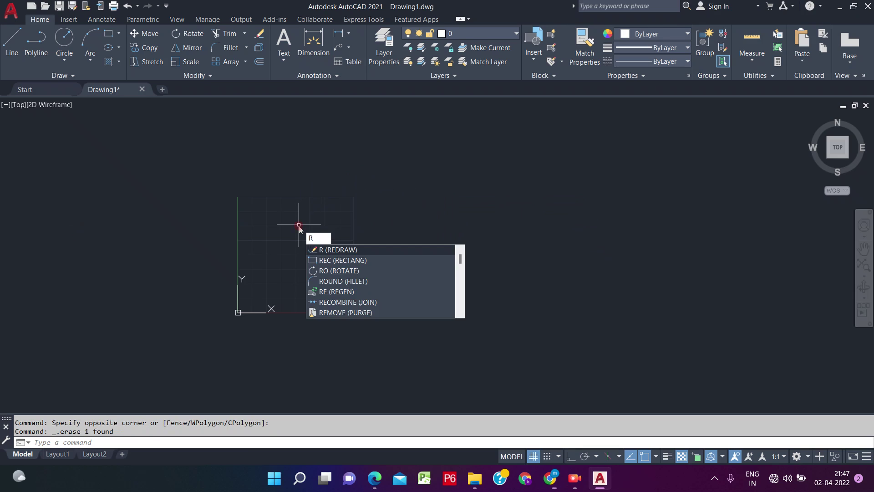
pyautogui.write('EC')
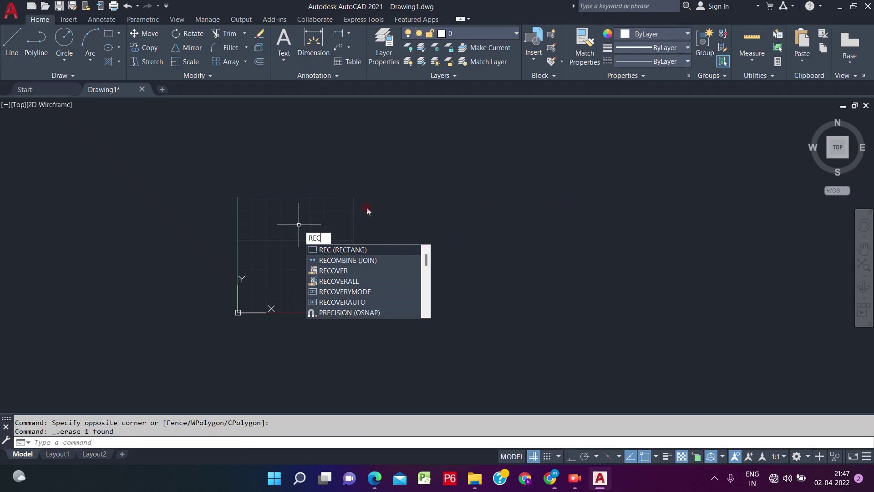
pyautogui.press('Return')
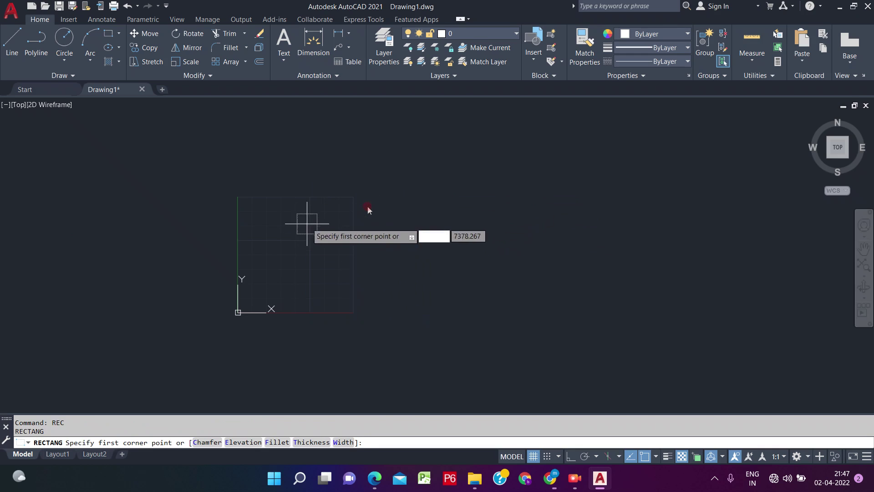
pyautogui.click(306, 222)
pyautogui.click(423, 281)
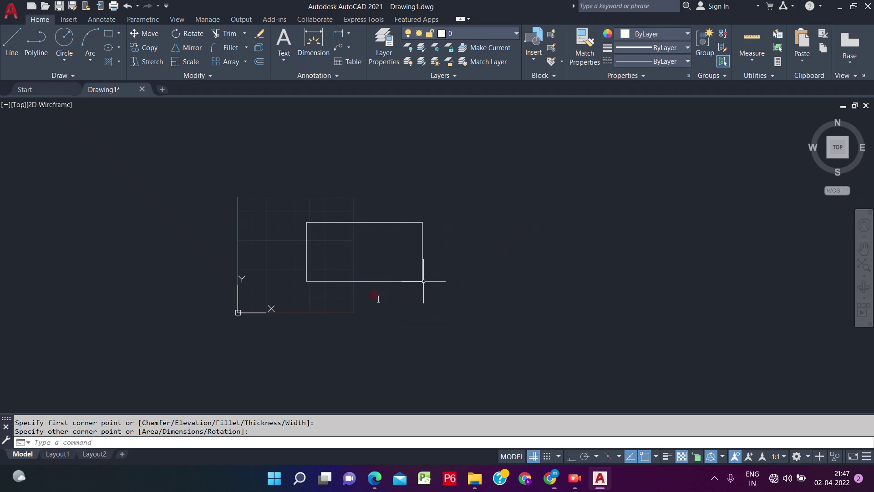
# Erase the rectangle spanning the grid's right edge
pyautogui.click(449, 327)
pyautogui.click(355, 211)
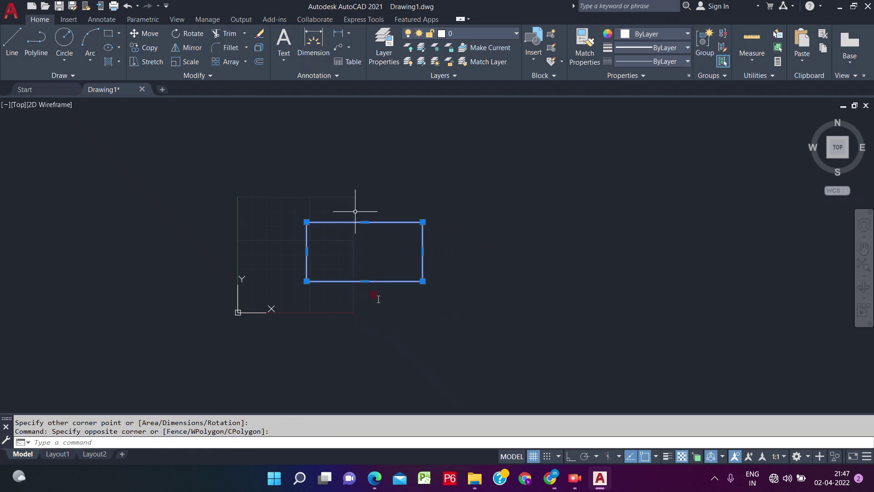
pyautogui.press('Delete')
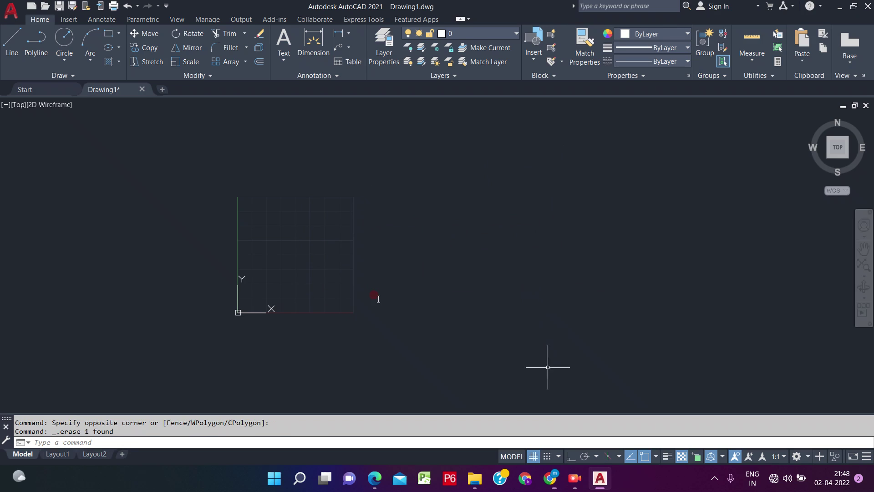
pyautogui.moveTo(573, 474)
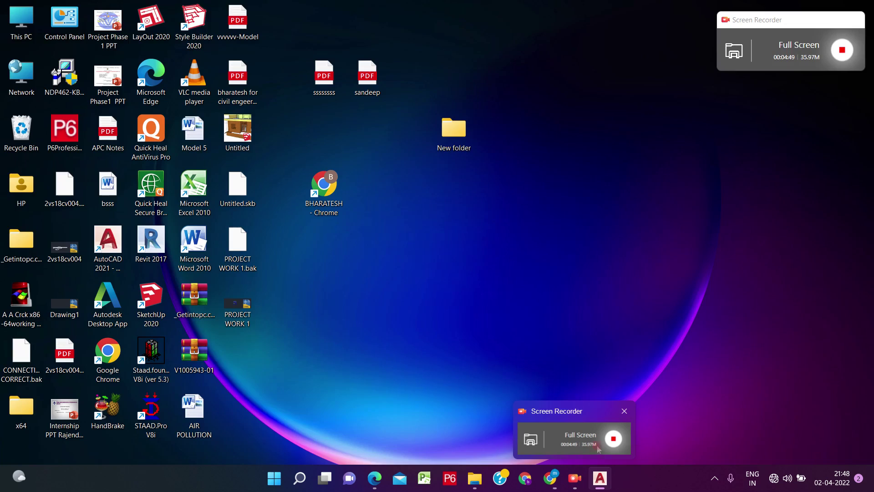
pyautogui.click(610, 438)
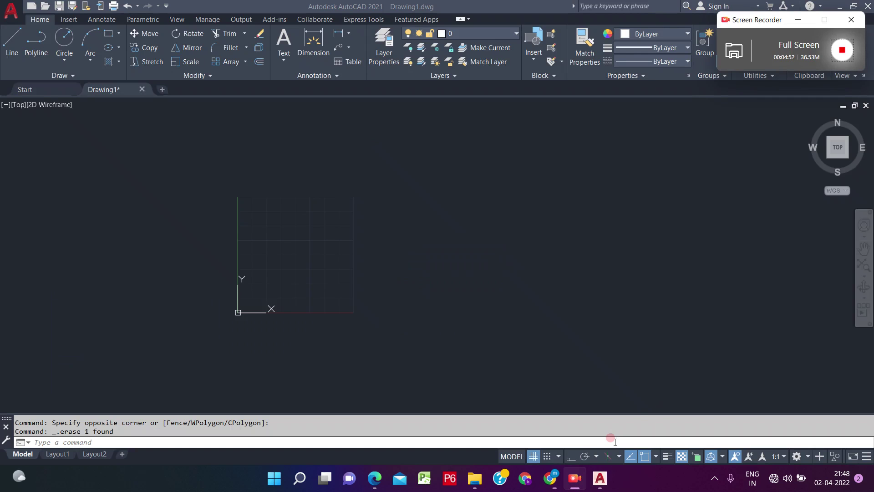